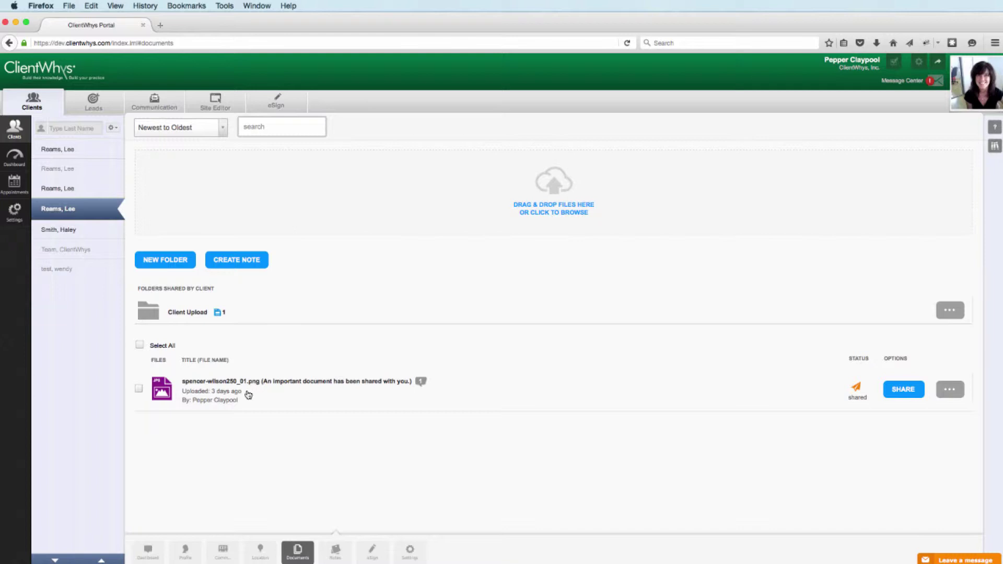
Drop taxbuzz-verified_02.png onto the upload zone so it joins the client's documents as a private file.
left_click_drag(52, 561, 538, 187)
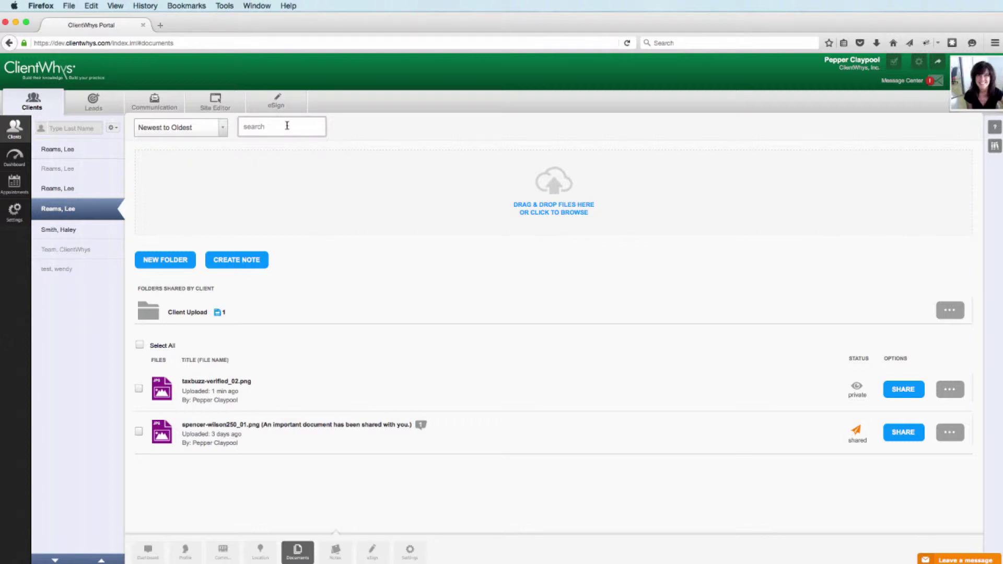
left_click(263, 128)
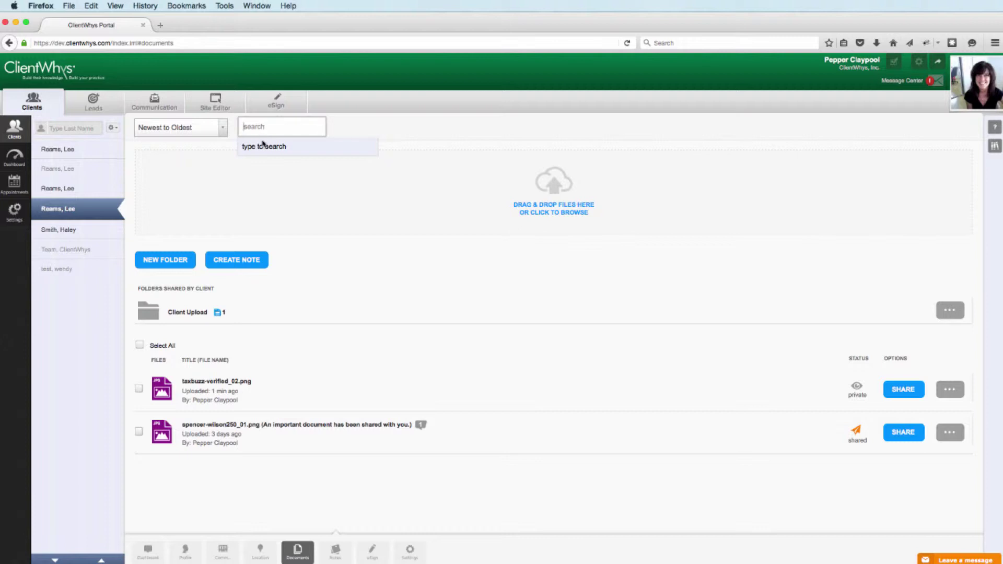
left_click(246, 287)
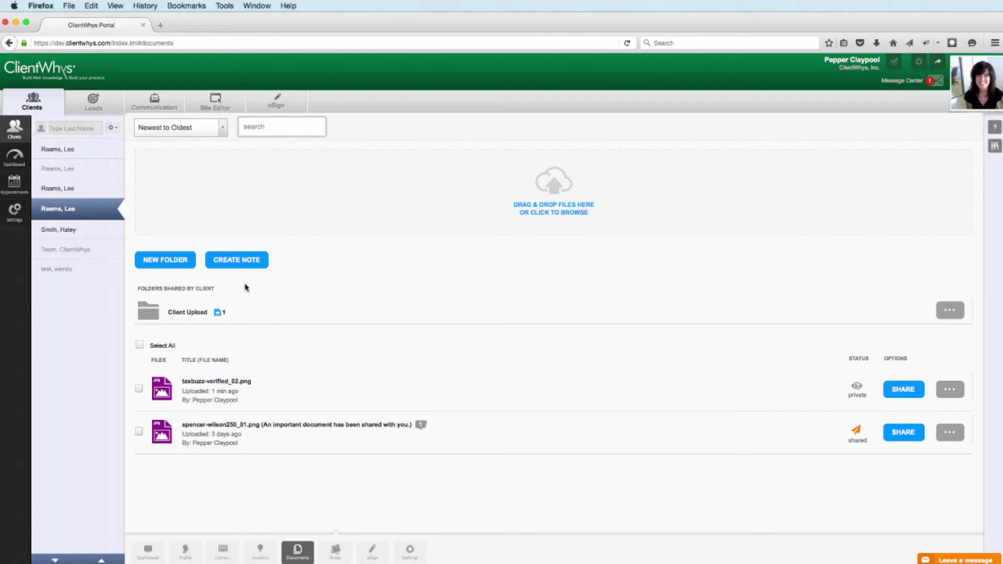
Add a '2015 1040 Files' folder under All Folders, above Client Upload.
left_click(162, 264)
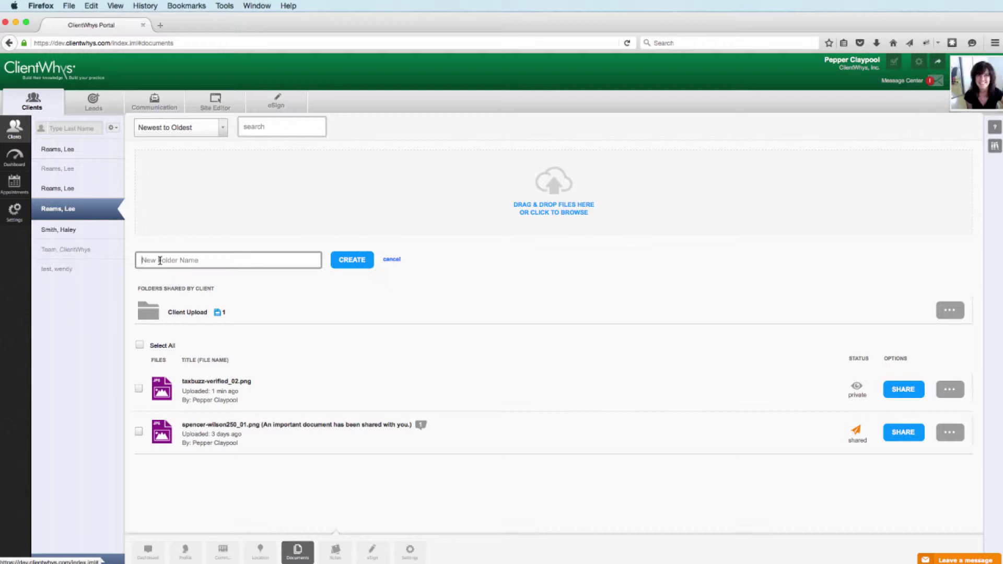
left_click(159, 260)
type("201")
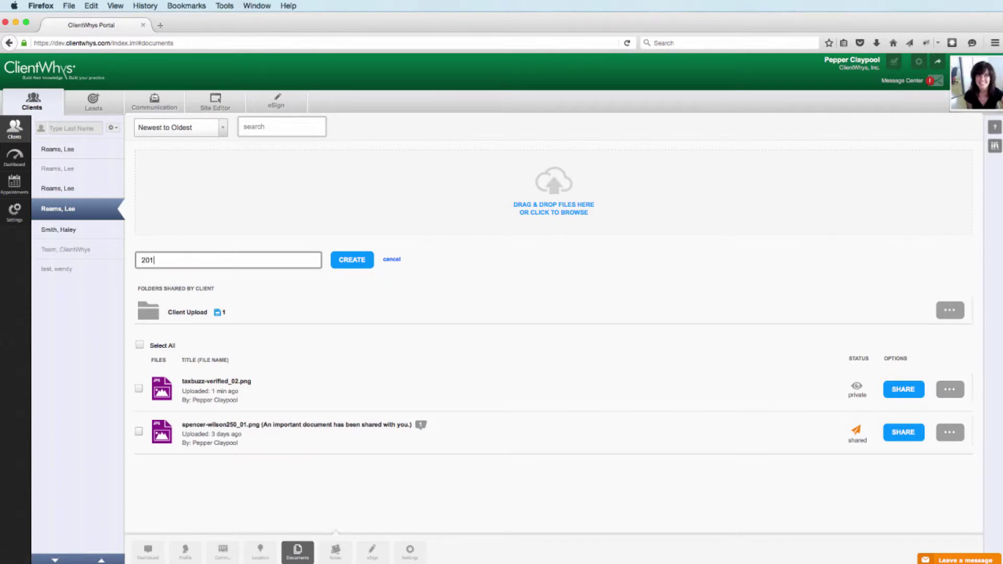
type("5 1040 Files")
left_click(348, 260)
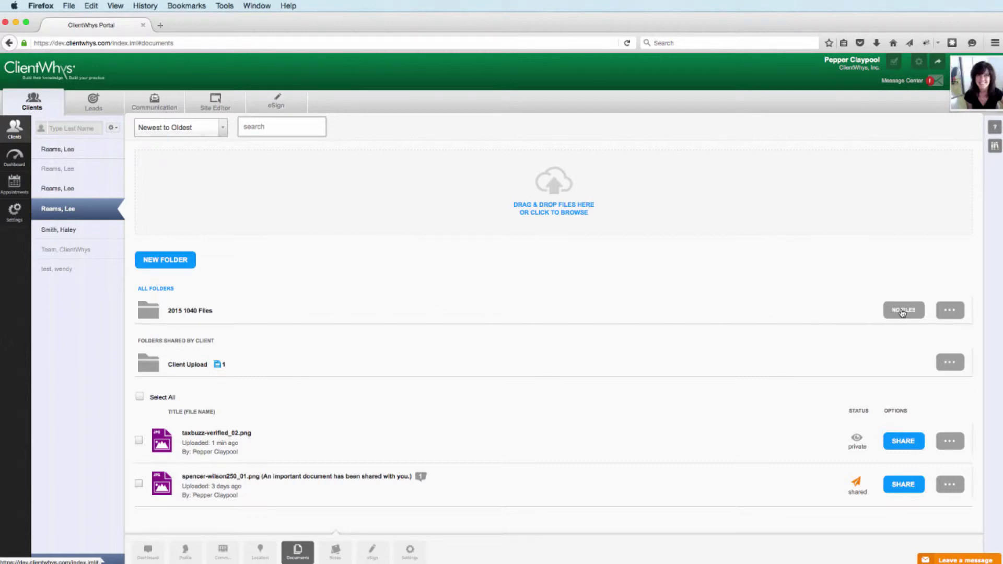
Review the new folder's options, then open the empty 2015 1040 Files folder.
left_click(949, 312)
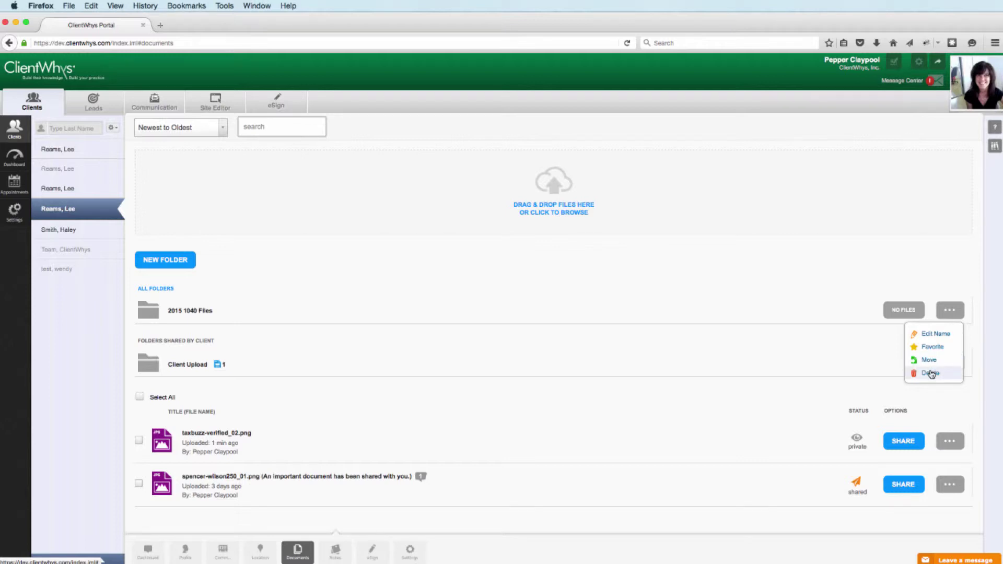
left_click(679, 308)
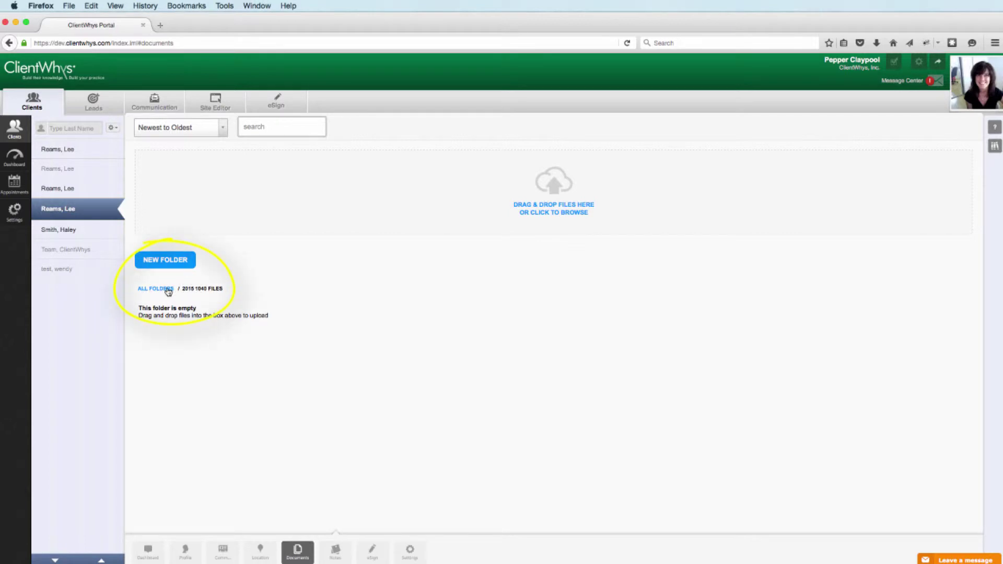
Create a 'k1s' subfolder inside 2015 1040 Files.
left_click_drag(182, 288, 189, 287)
left_click(165, 265)
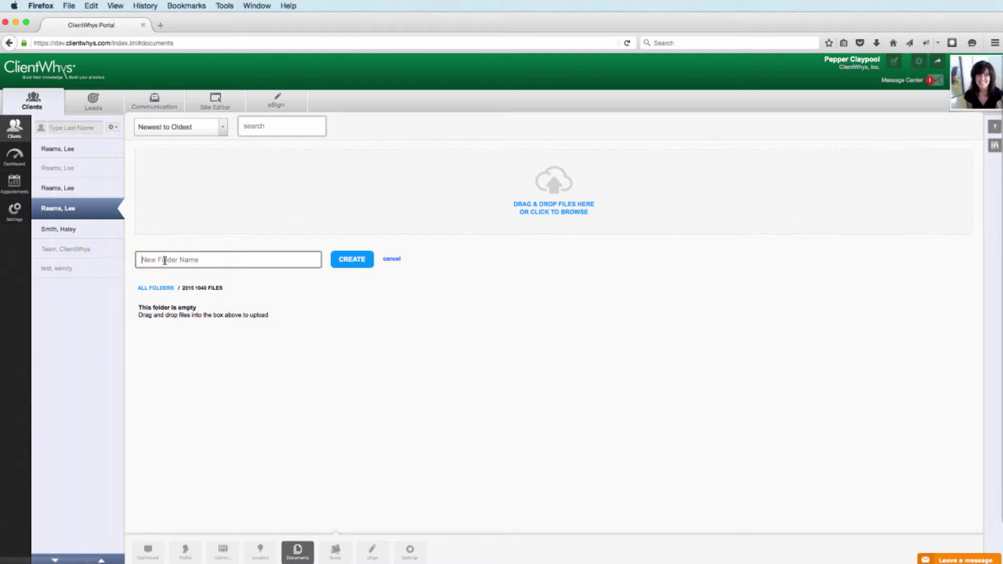
type("k1s")
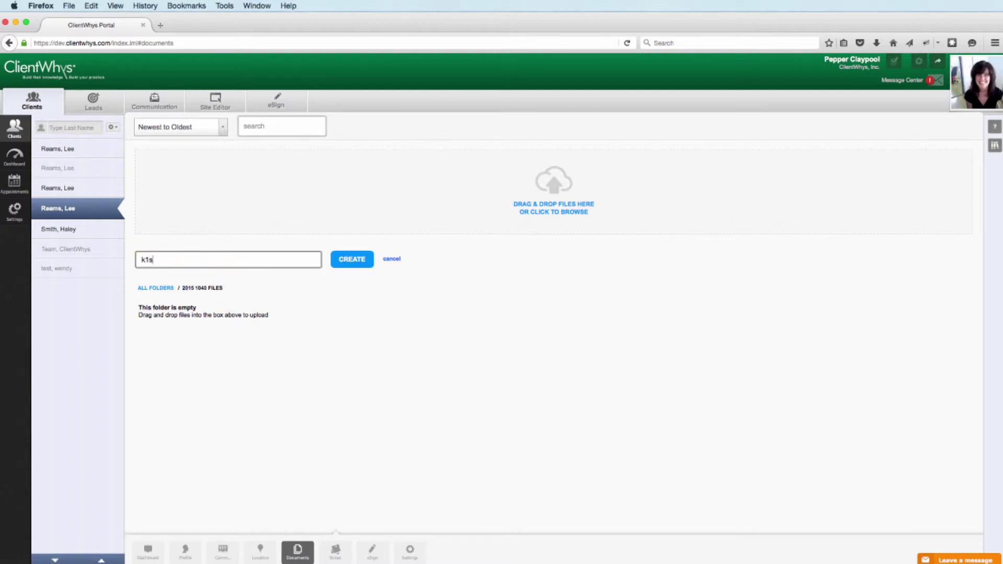
left_click(358, 260)
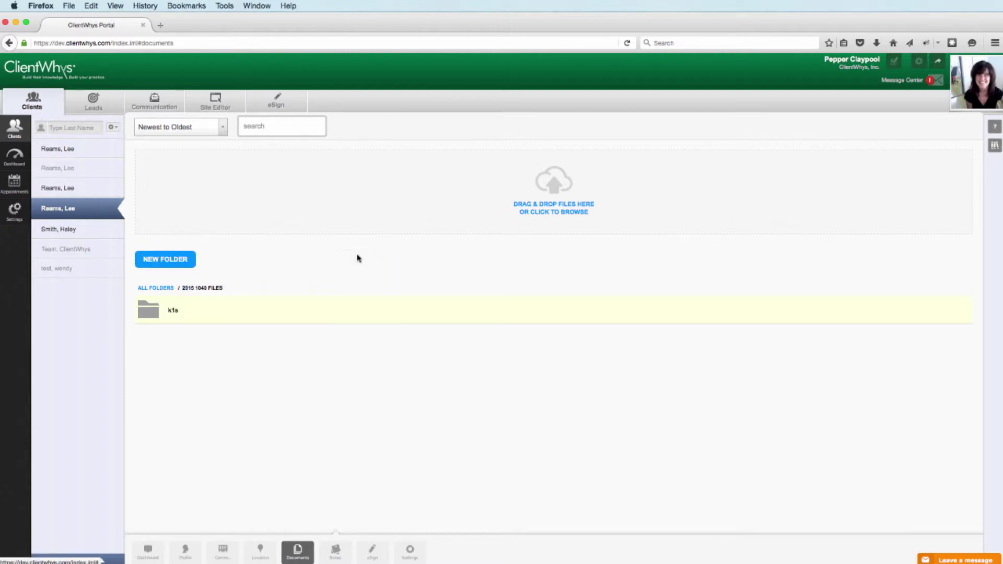
Open k1s, then return via All Folders to 2015 1040 Files.
left_click(146, 312)
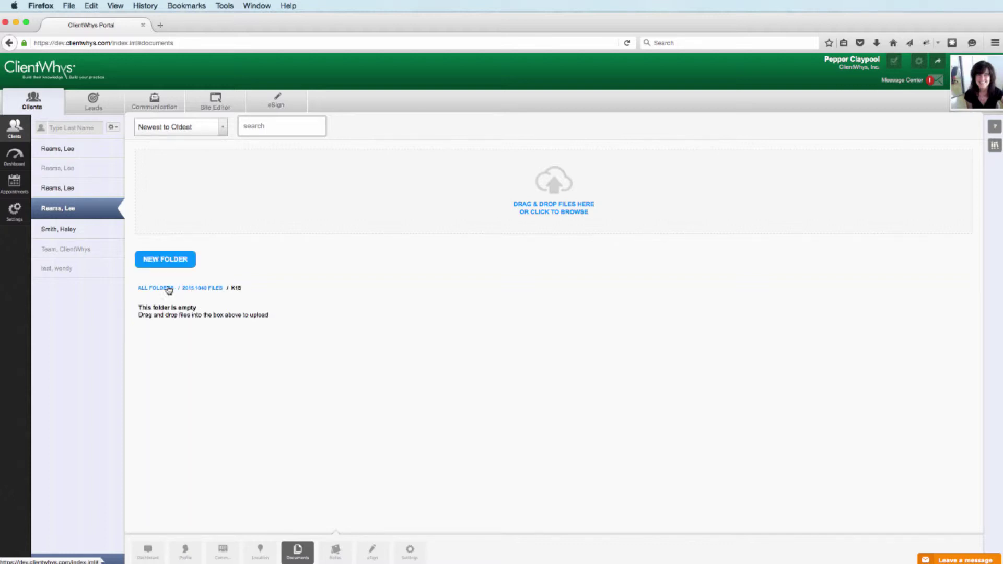
left_click(150, 289)
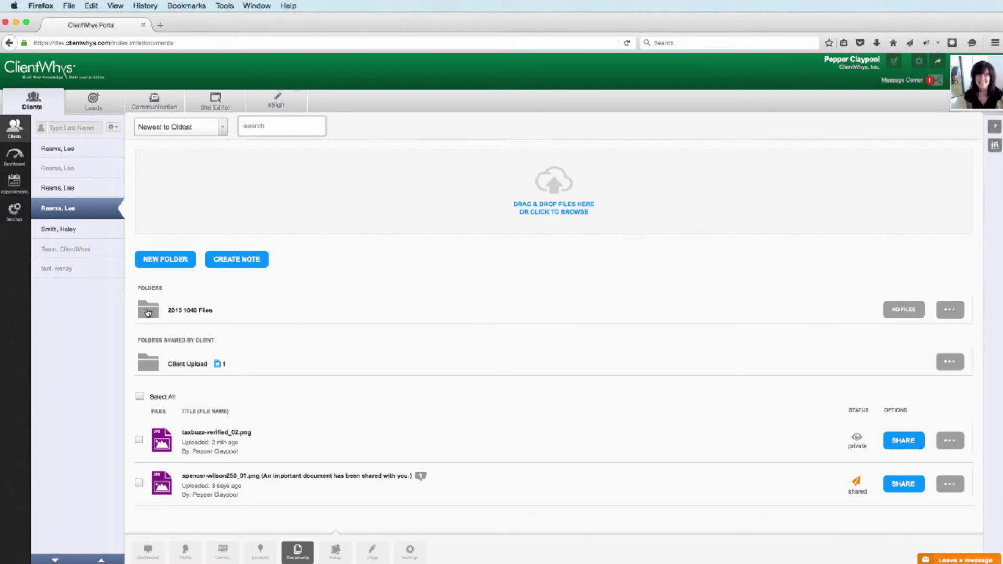
left_click(148, 312)
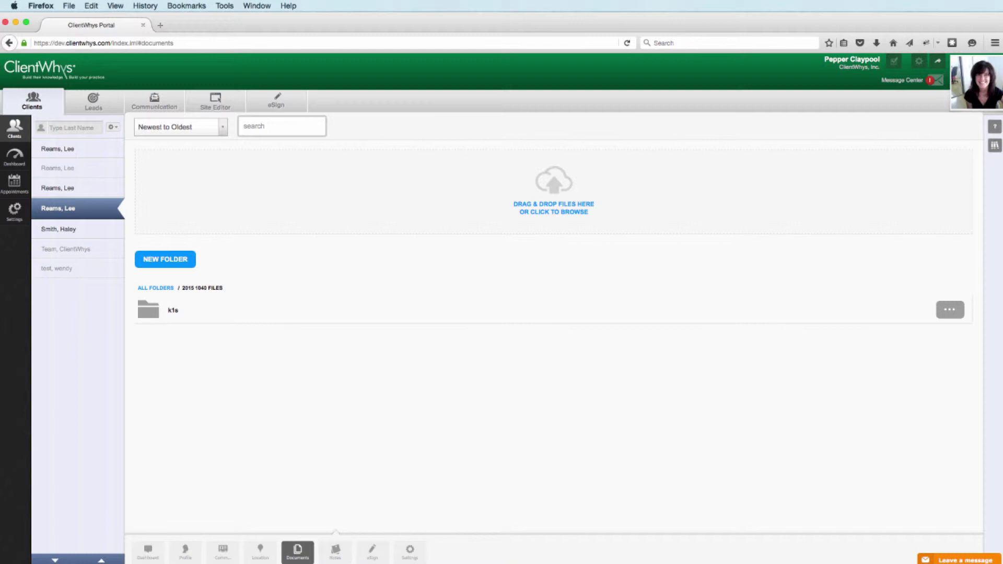
Upload taxbuzz-verified_03.png into the open 2015 1040 Files folder as a private image.
left_click_drag(501, 522, 538, 186)
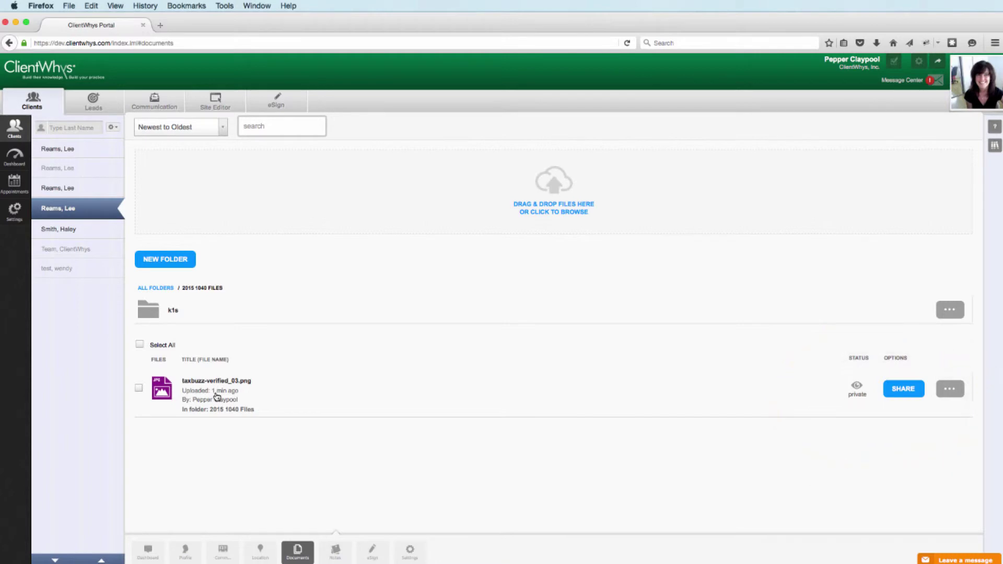
mouse_move(214, 396)
Share 2015 1040 Files with the client, sending the notification with the default subject and message.
left_click(163, 289)
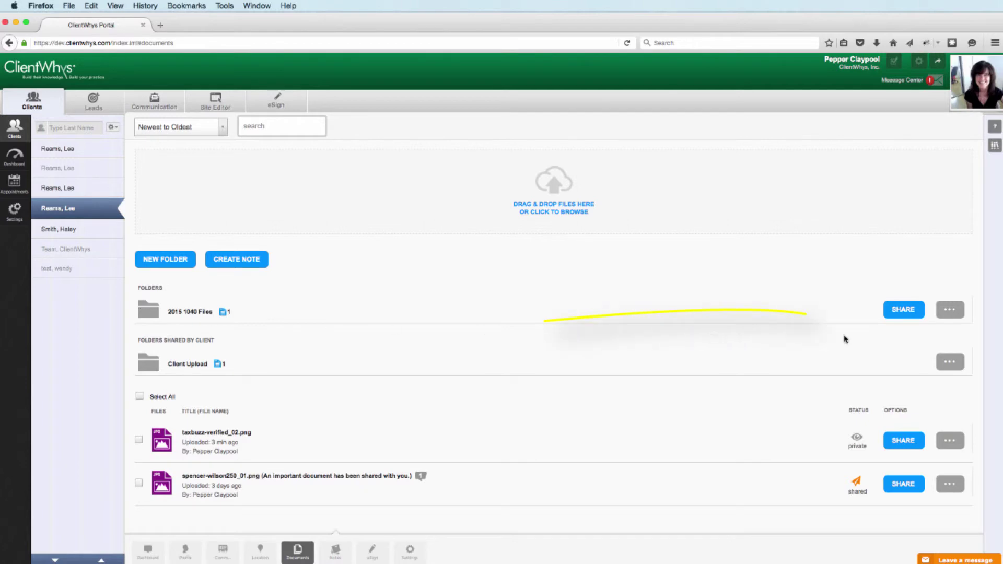
left_click(899, 310)
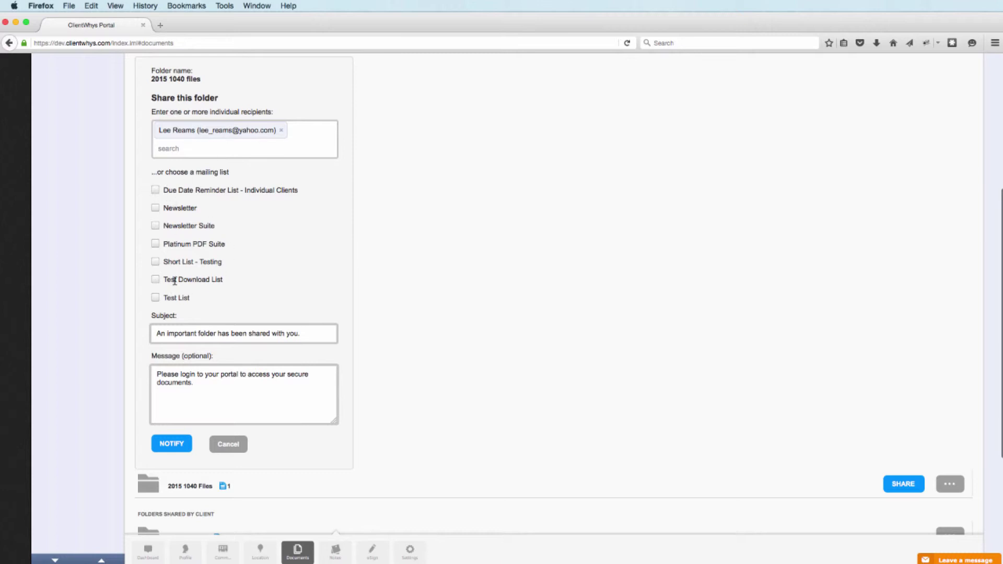
triple_click(179, 335)
triple_click(183, 381)
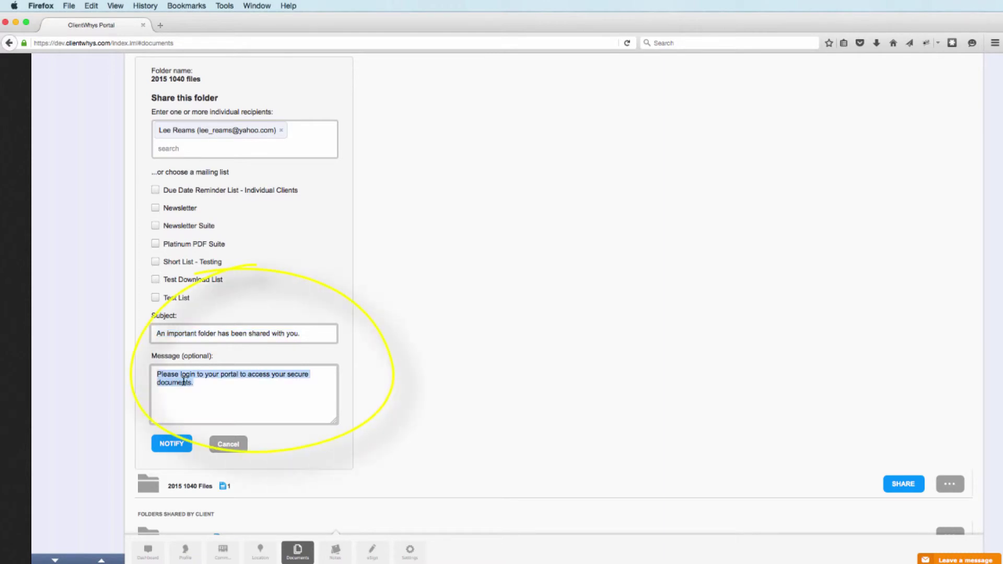
left_click(169, 445)
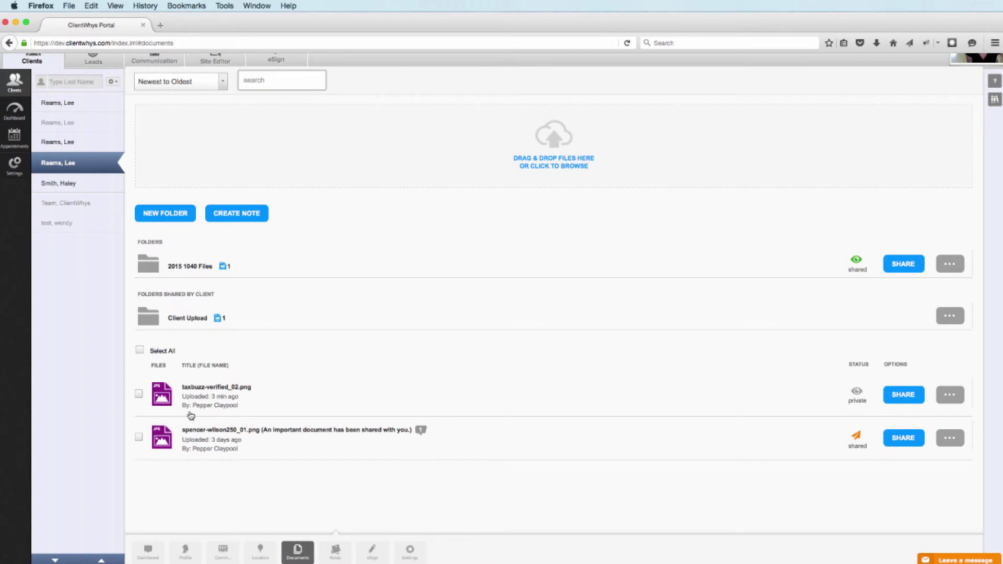
Move taxbuzz-verified_02.png into the 2015 1040 Files folder.
left_click(138, 394)
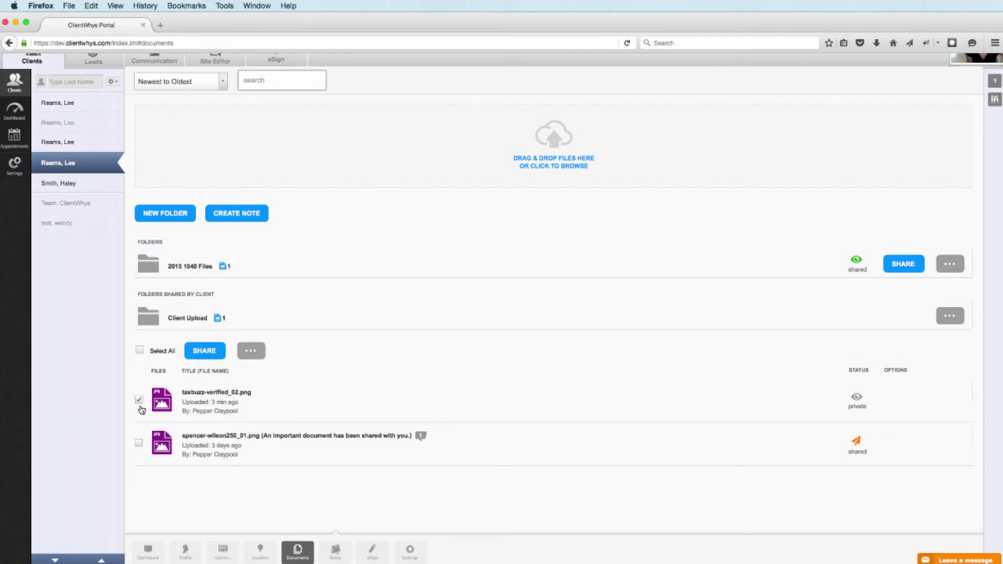
left_click(251, 355)
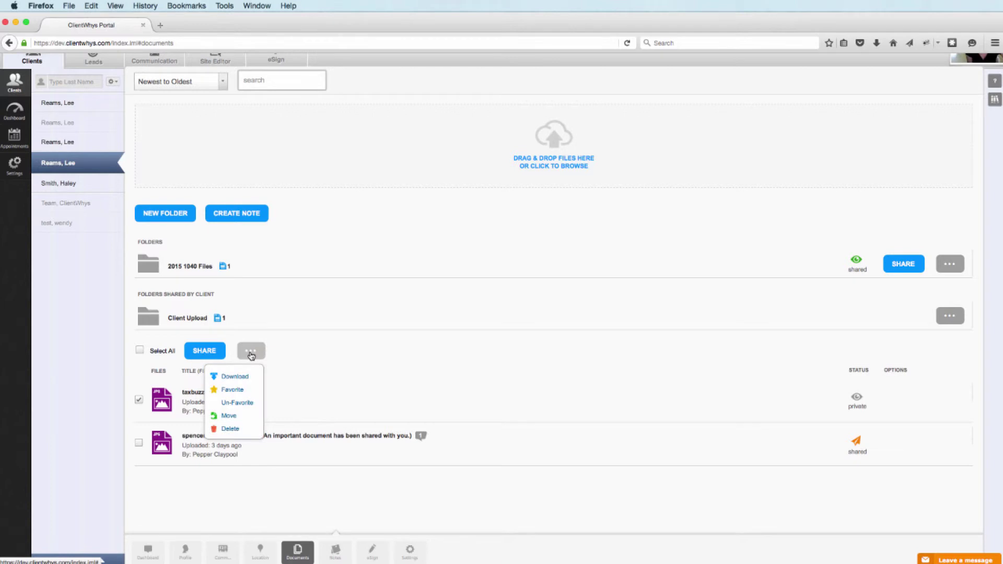
left_click(229, 416)
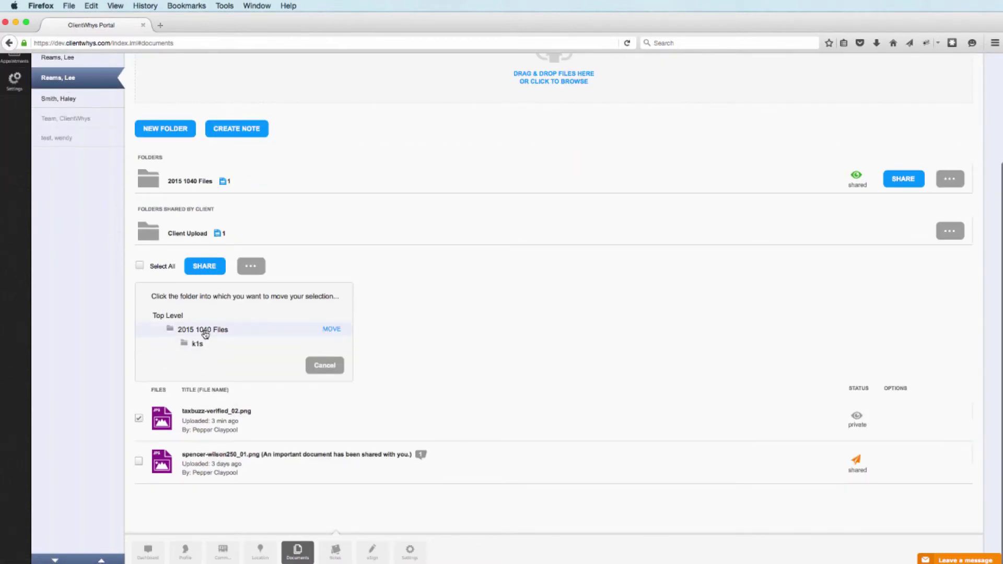
left_click(192, 333)
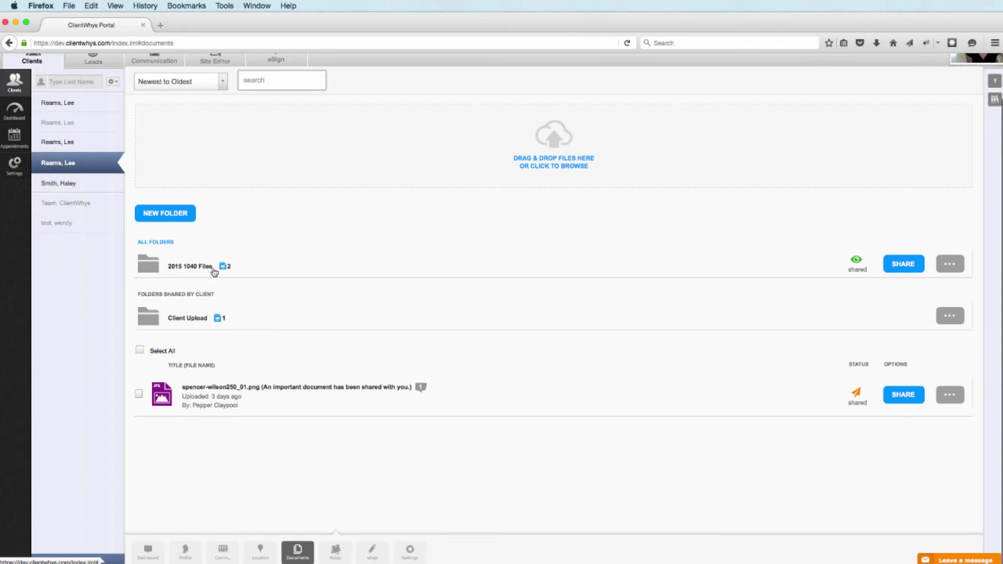
left_click(139, 394)
left_click(251, 354)
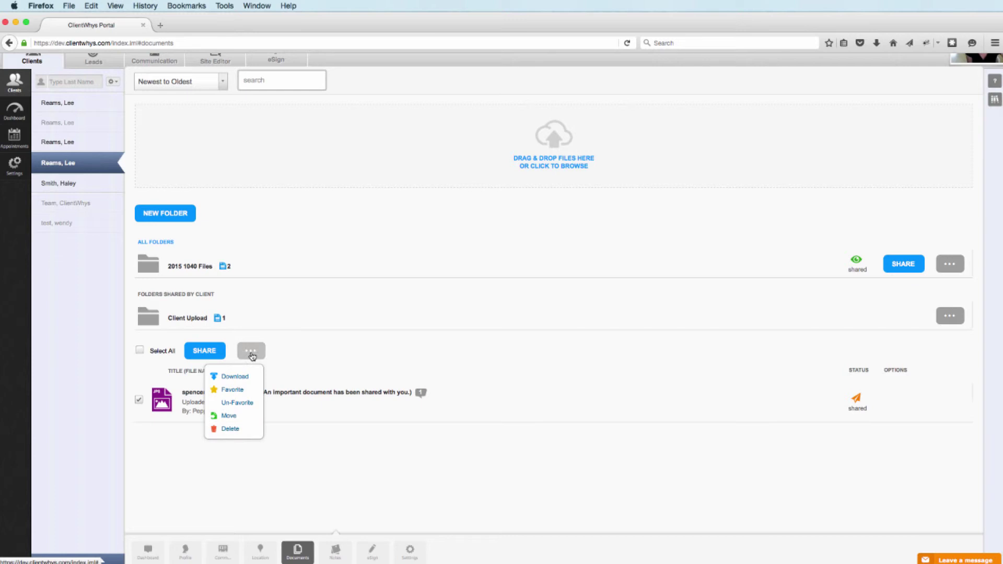
left_click(229, 416)
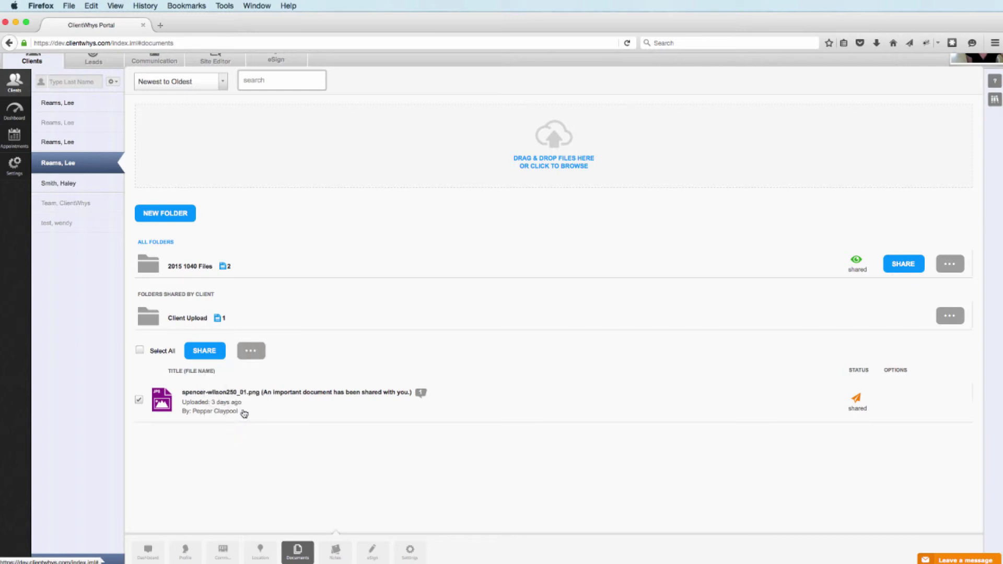
left_click(202, 372)
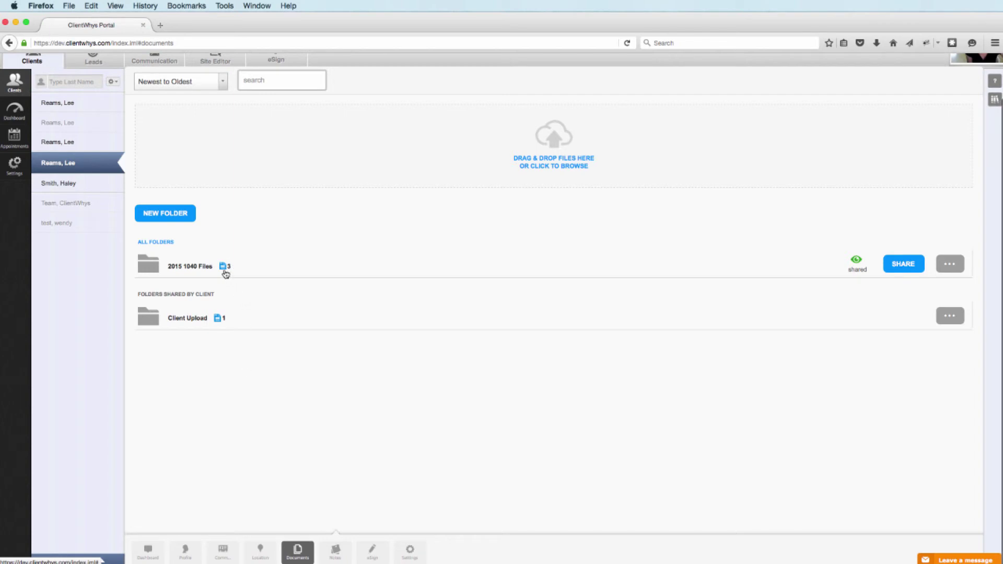
scroll(393, 315, "up", 2)
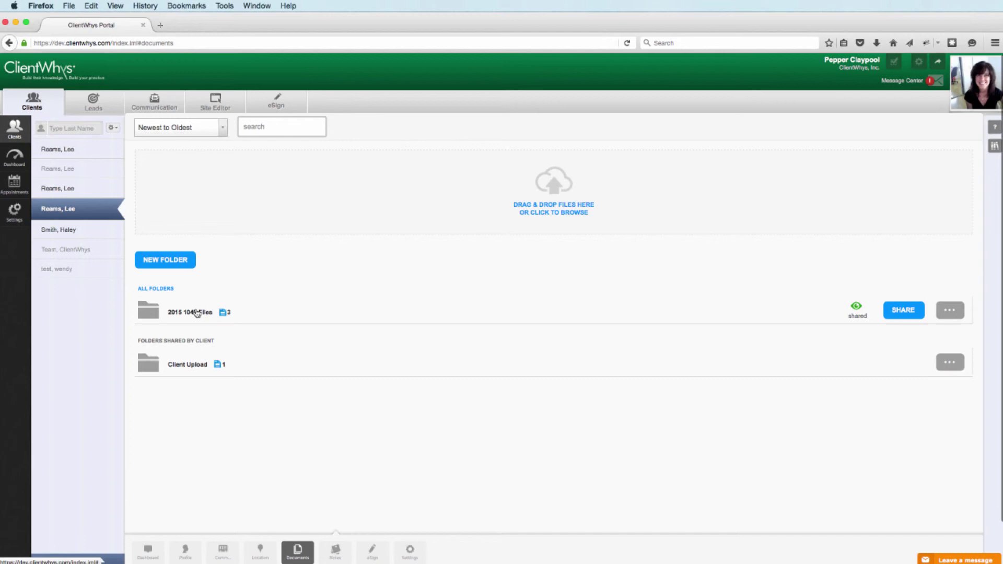
Add a '2015 Small Biz' folder at the top level, below 2015 1040 Files.
left_click(162, 260)
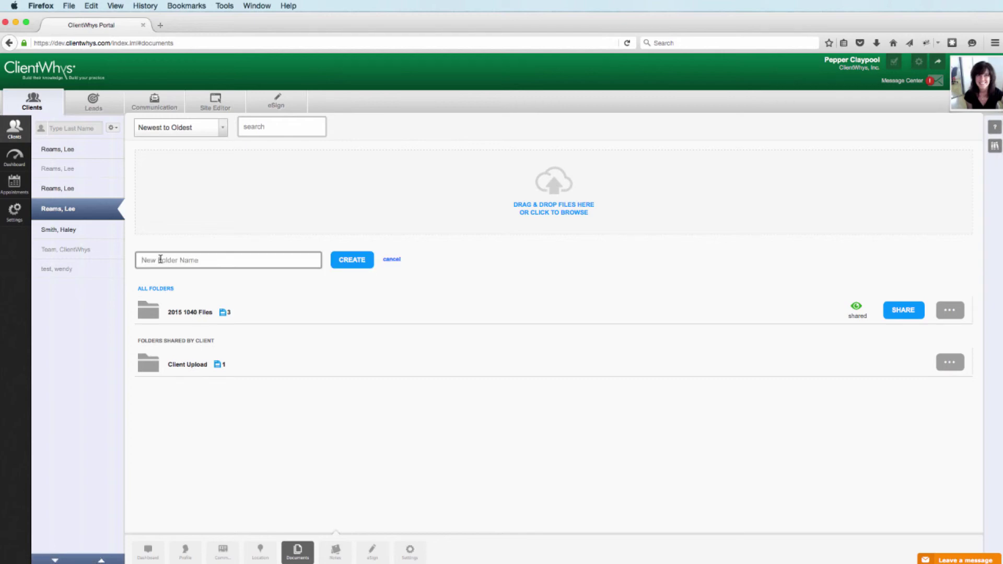
type("2015 Small Biz")
left_click(341, 261)
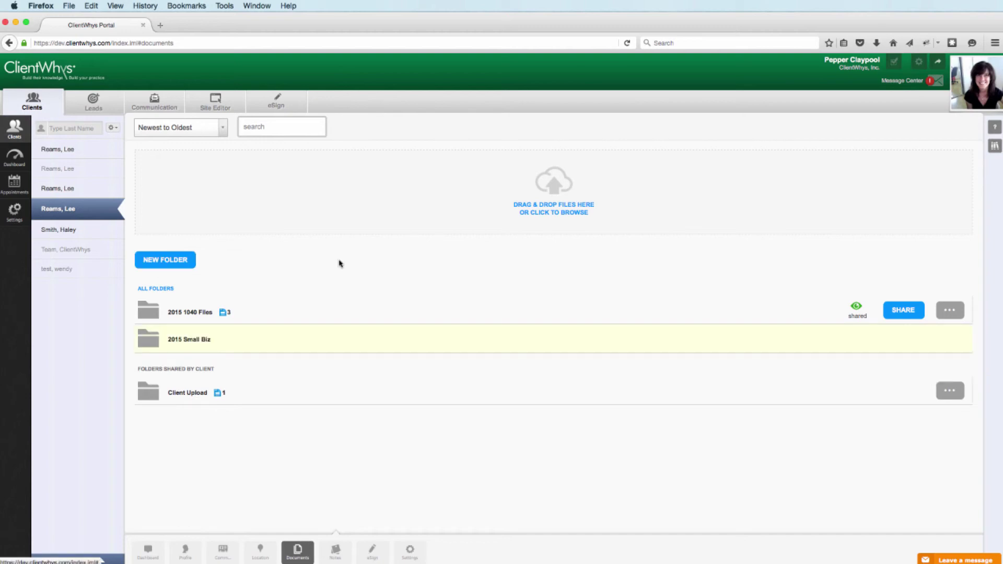